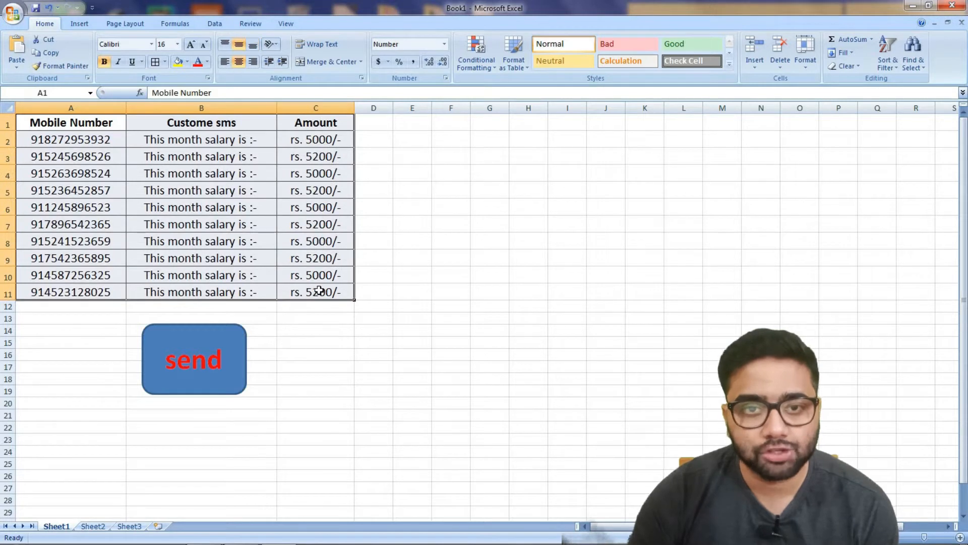
- Examine the Mobile Number, Custome sms and Amount columns of the table in A1:C11
left_click(470, 232)
left_click(54, 122)
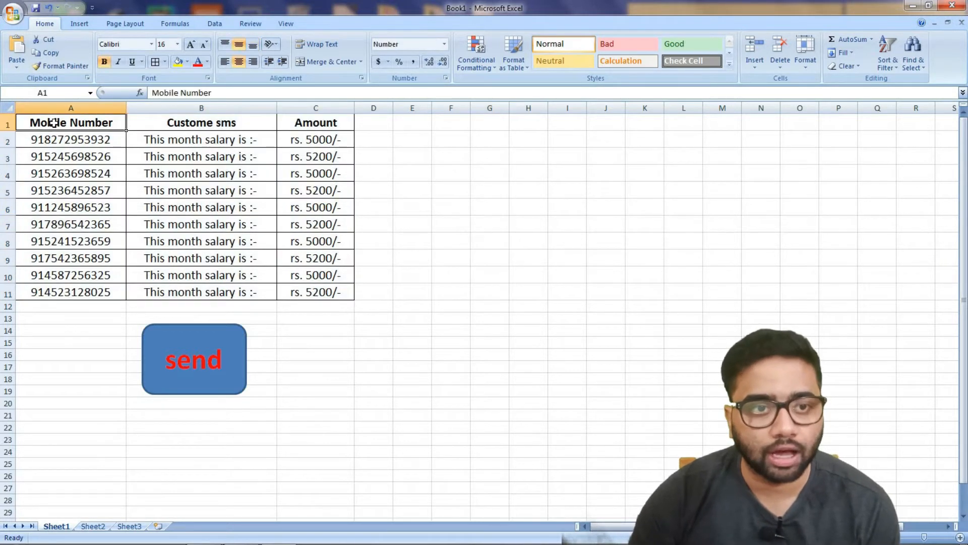
mouse_move(77, 139)
left_mouse_down()
mouse_move(87, 215)
mouse_move(78, 275)
mouse_move(88, 286)
left_mouse_up()
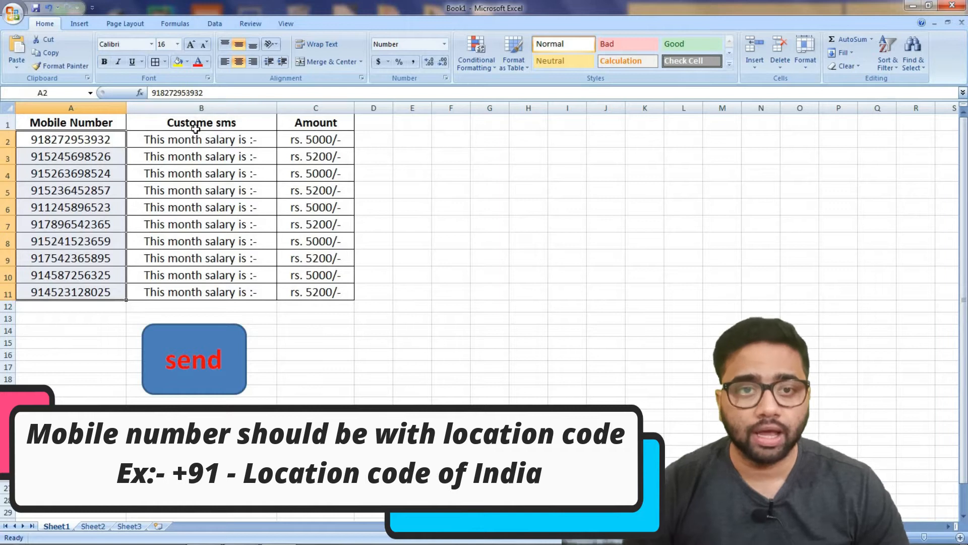
left_click(196, 128)
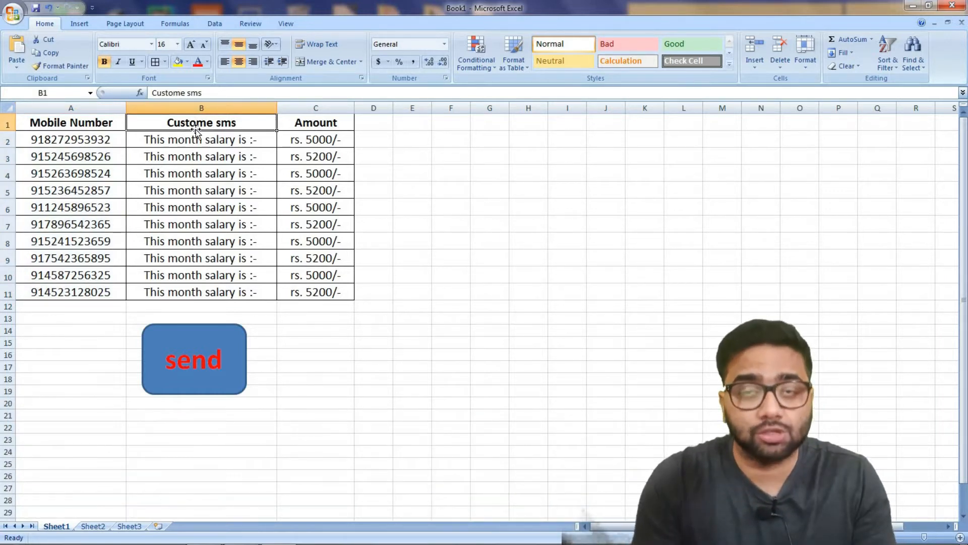
left_click(204, 142)
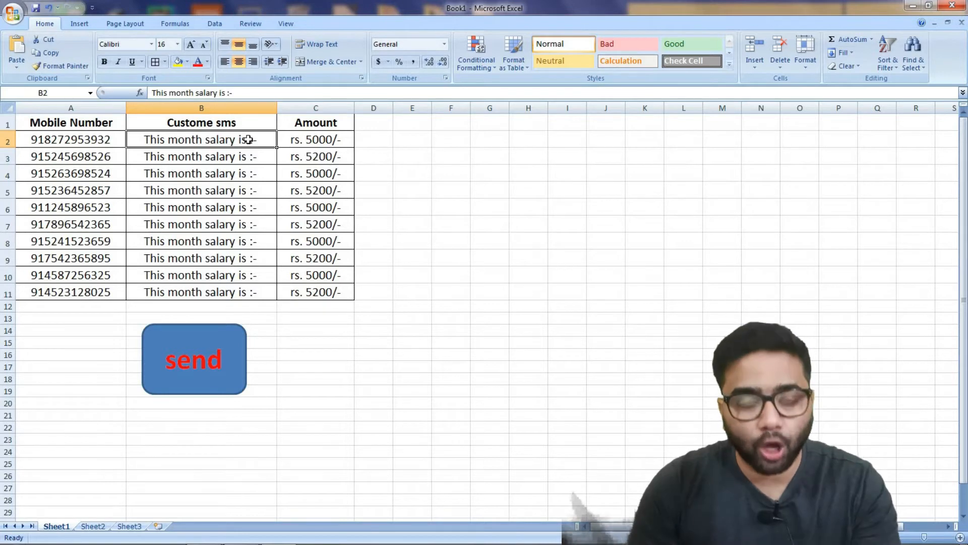
left_click(324, 139)
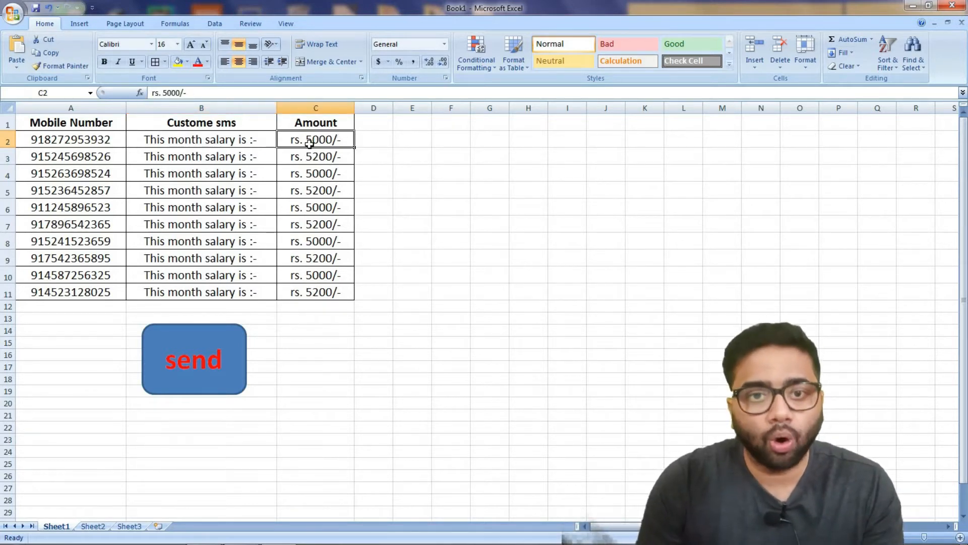
left_click_drag(323, 140, 326, 290)
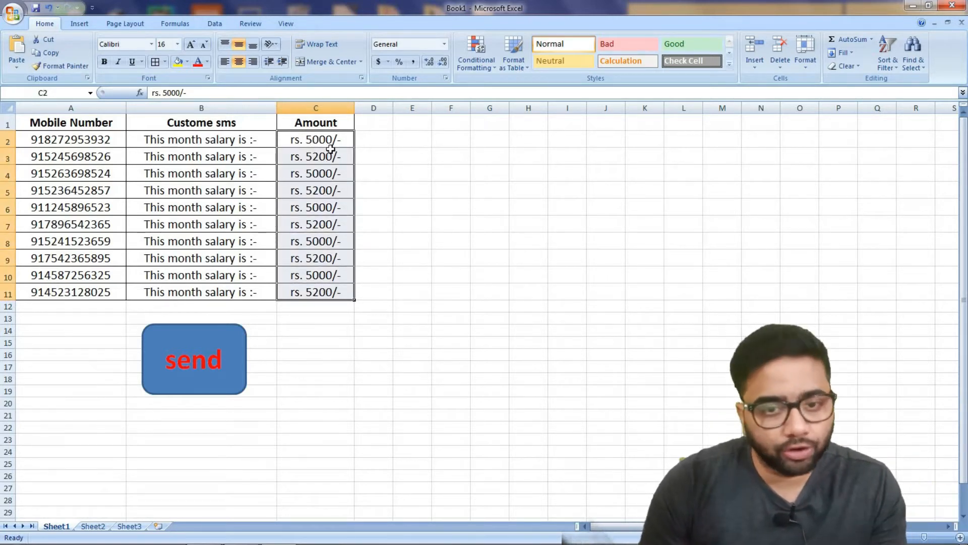
left_click(115, 140)
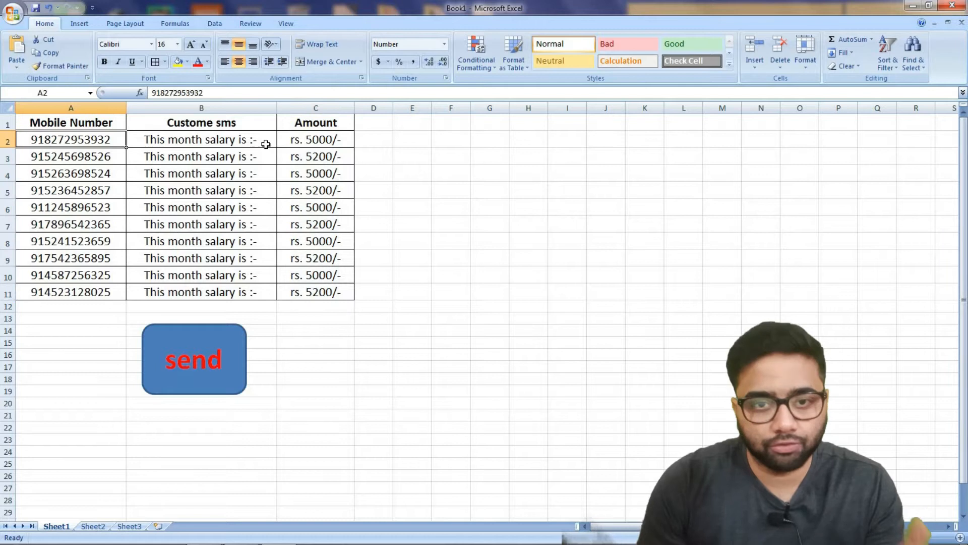
left_click(324, 140)
left_click(229, 196)
left_click_drag(298, 125, 66, 291)
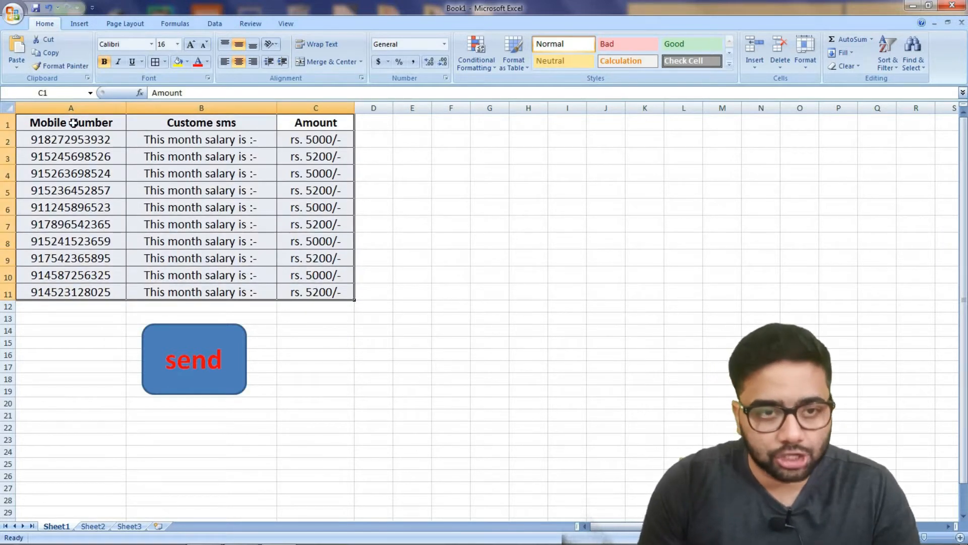
left_click(314, 124)
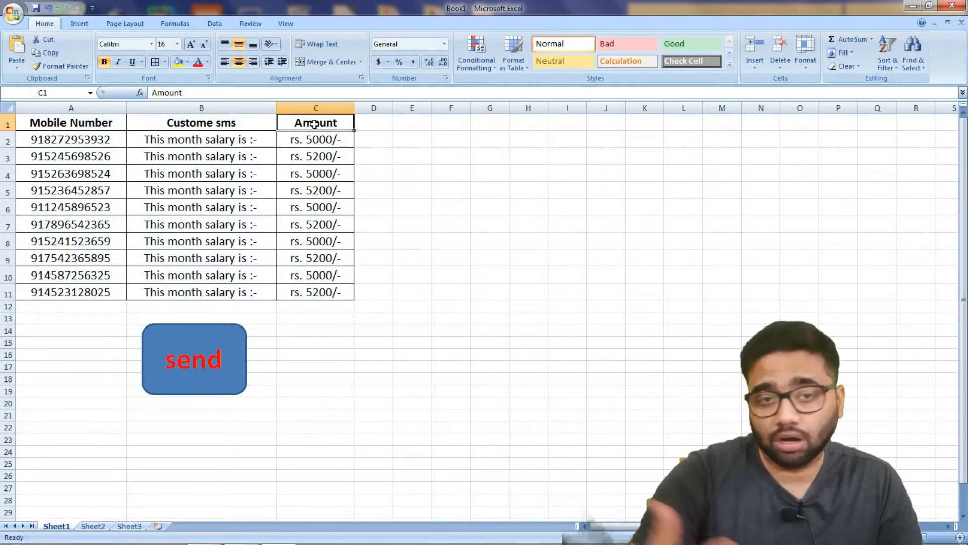
left_click_drag(312, 124, 162, 126)
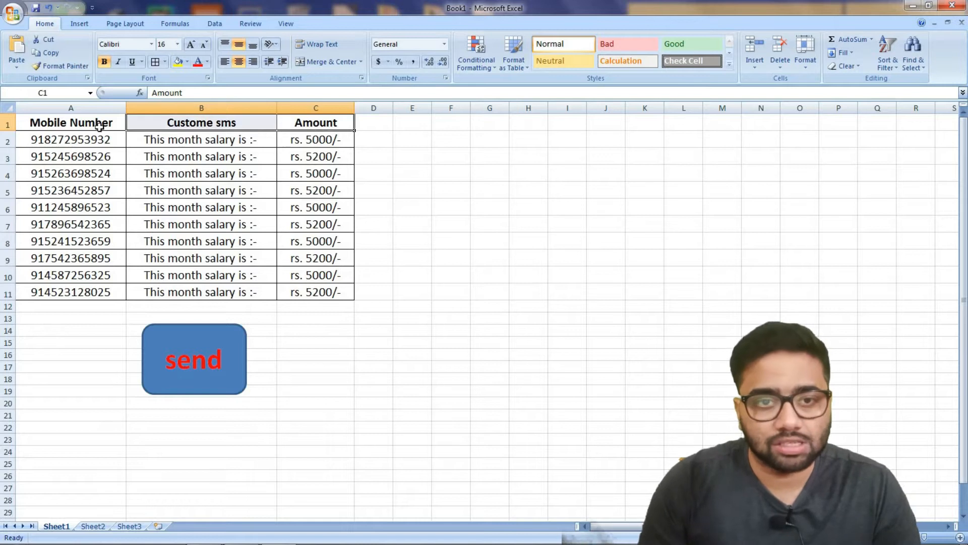
left_click(101, 126)
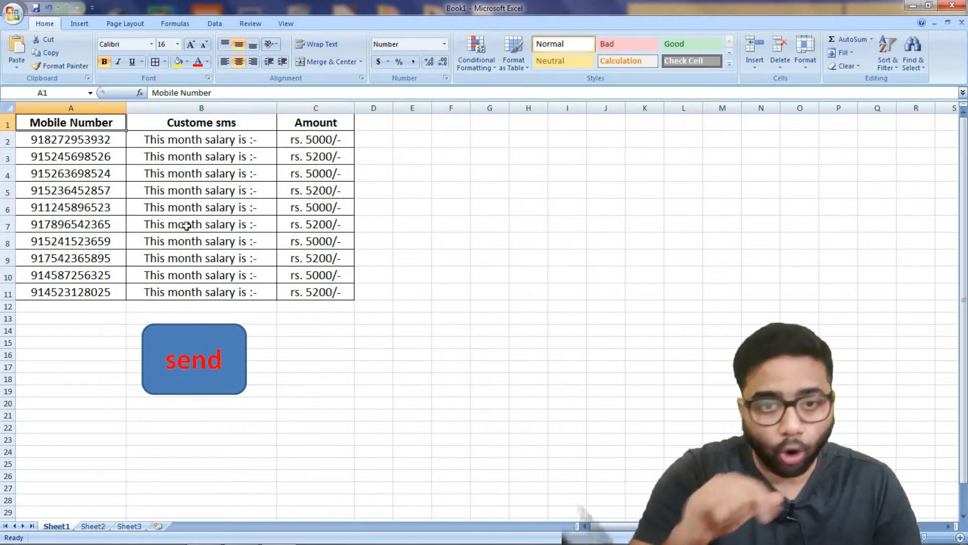
- Test the existing red-lettered send button with empty cell G9 selected, and dismiss the message box
left_click(494, 254)
left_click(228, 355)
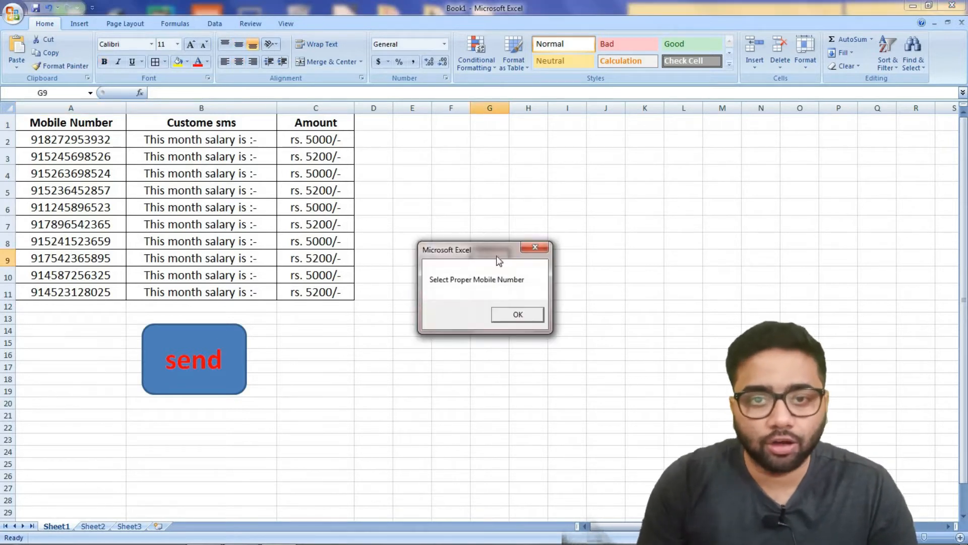
left_click(535, 247)
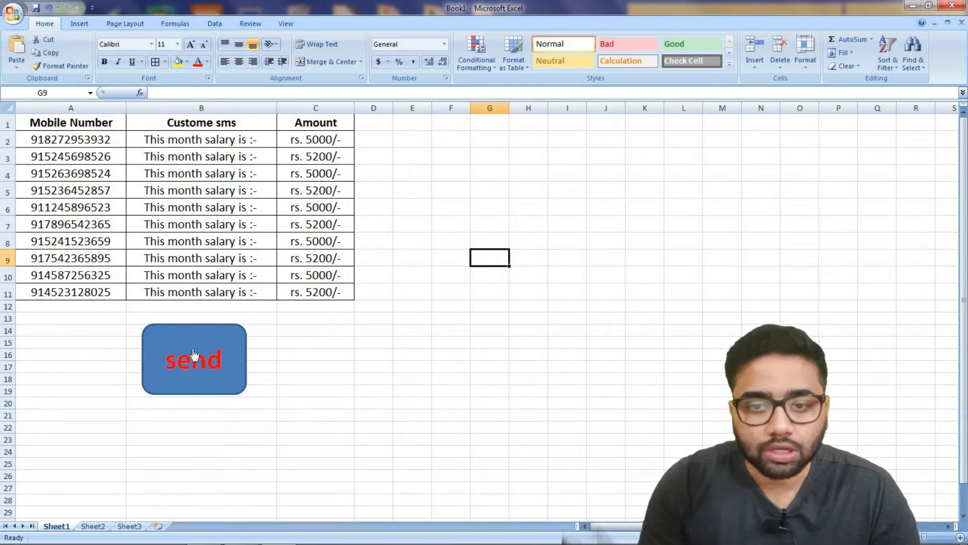
- Draw a rounded rectangle about 1.73" high and 3.45" wide across columns E to J, rows 10 to 18
left_click(78, 25)
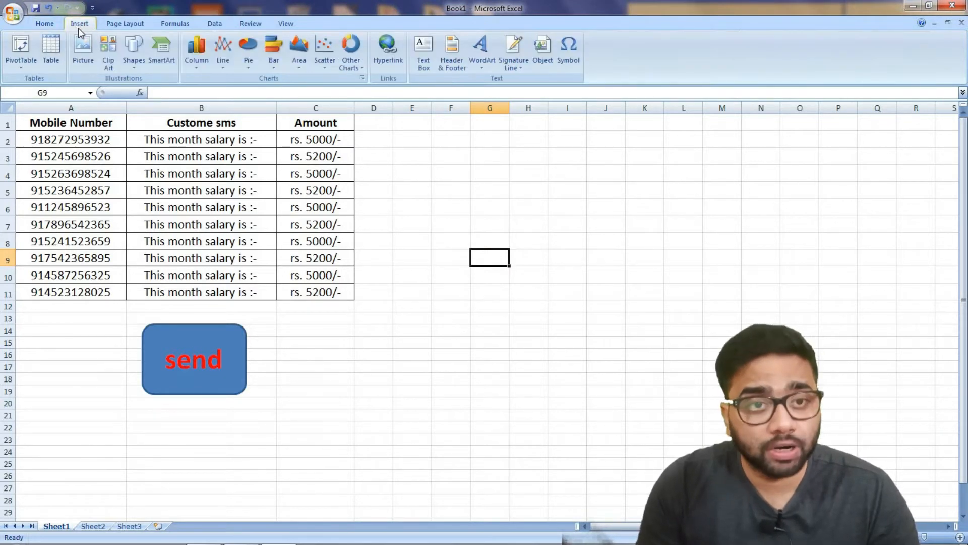
left_click(138, 73)
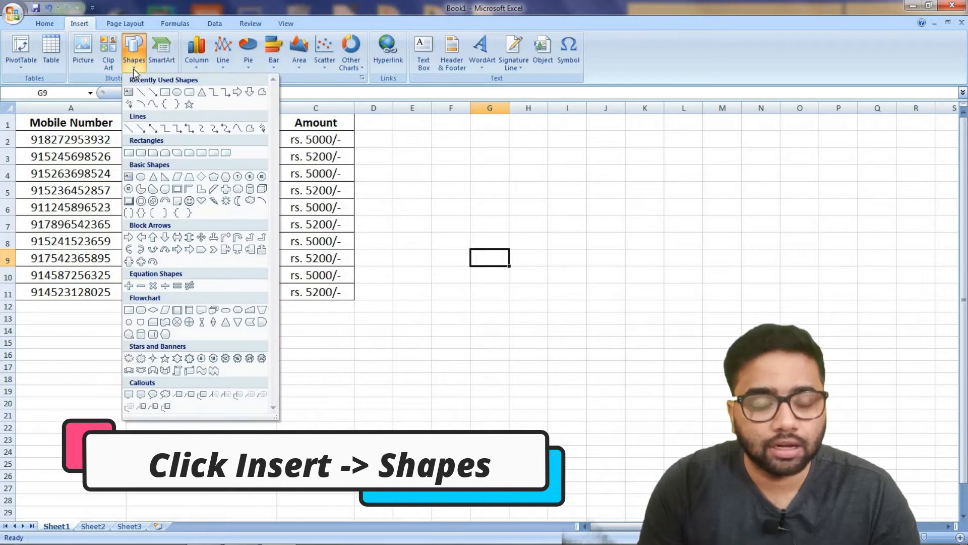
left_click(191, 93)
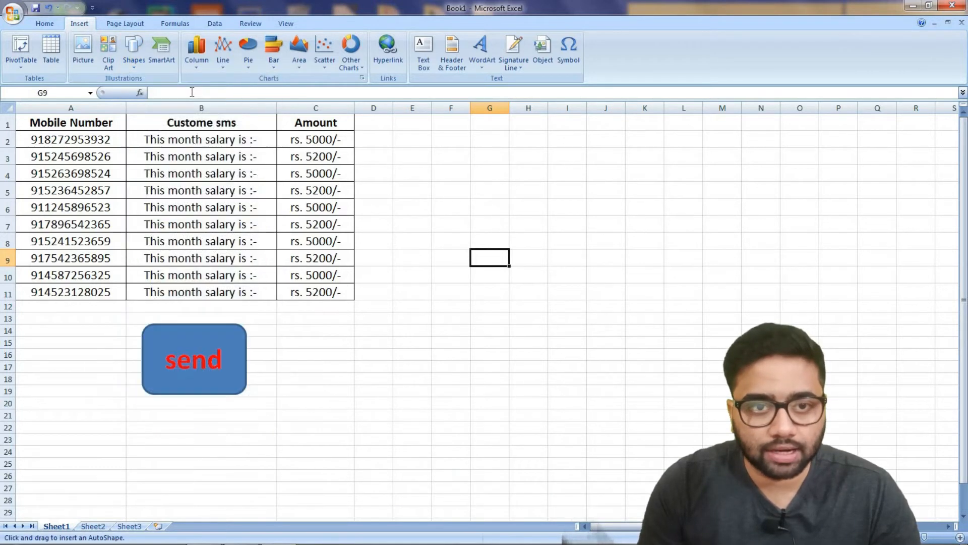
mouse_move(412, 278)
left_mouse_down()
mouse_move(568, 374)
mouse_move(613, 379)
left_mouse_up()
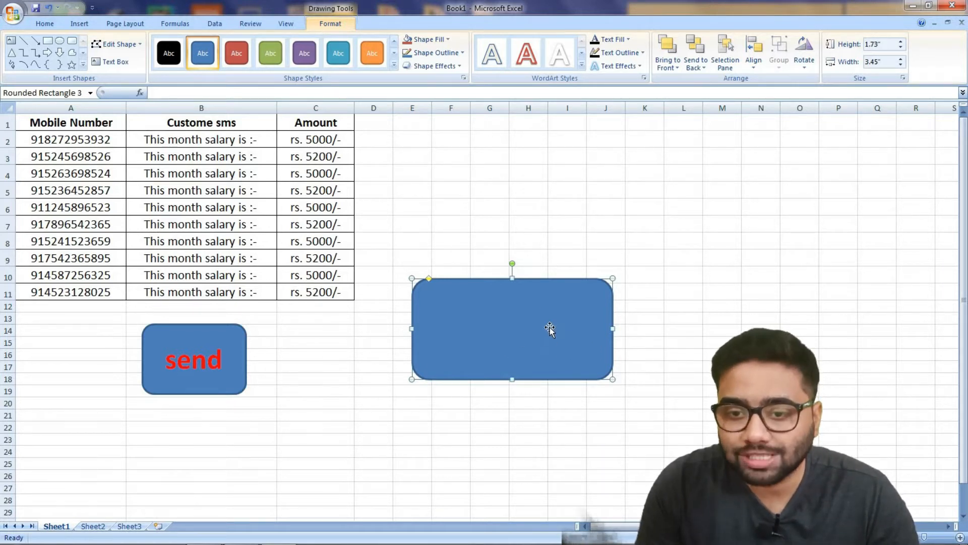
- Add the text "send" to the new rounded rectangle
right_click(526, 314)
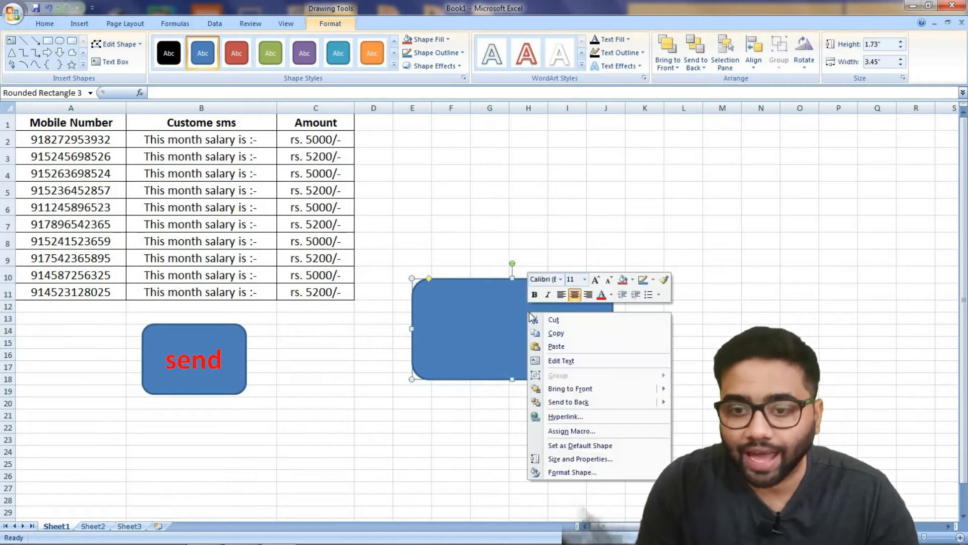
left_click(564, 361)
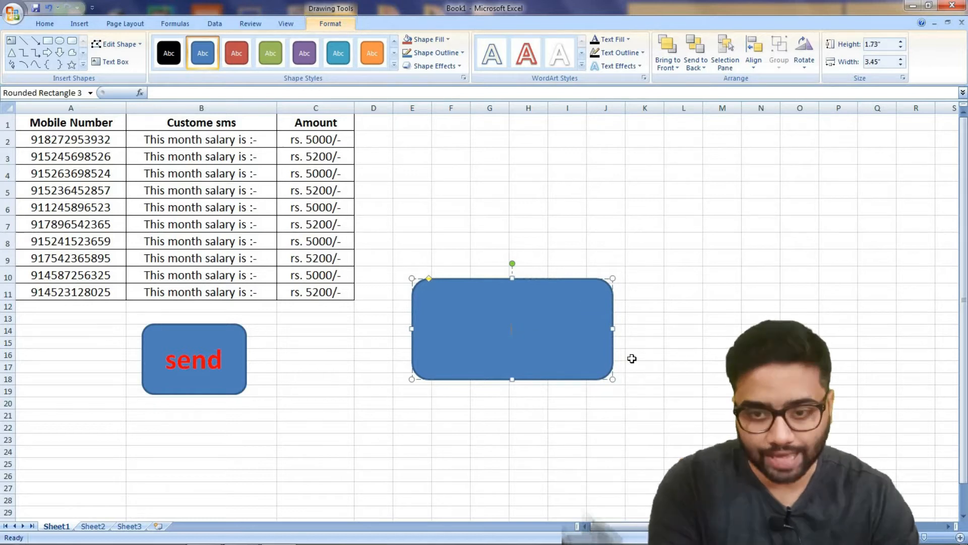
type("send")
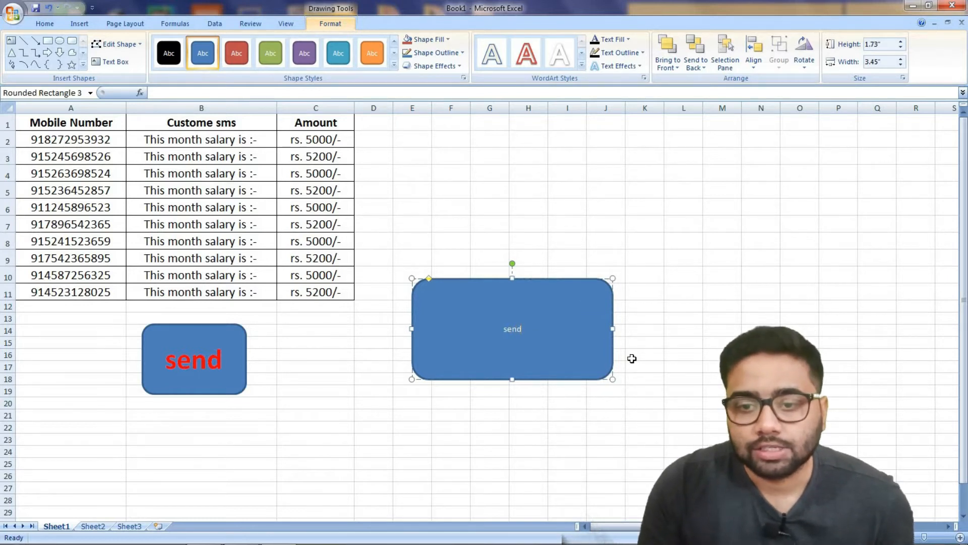
left_click(555, 413)
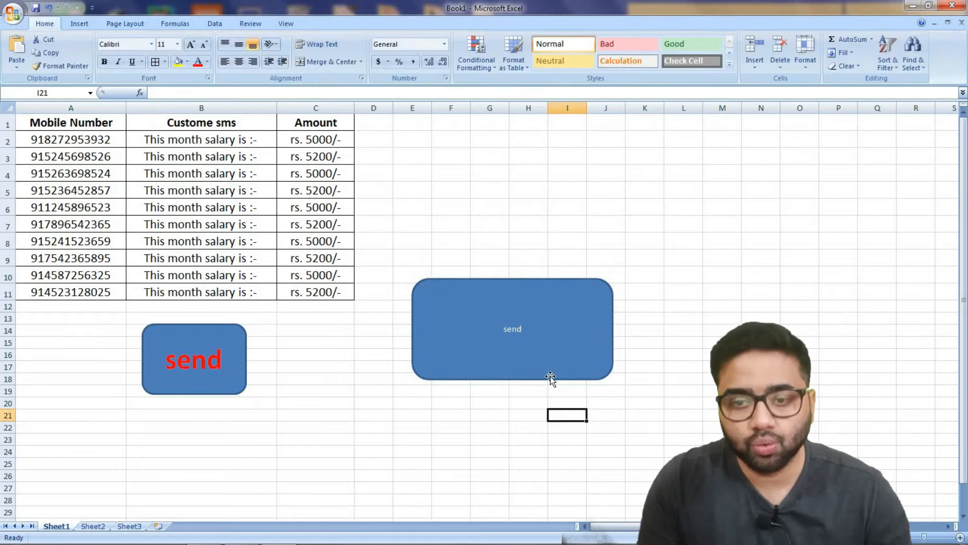
- Open the Visual Basic editor and display the empty code window of Module1
left_click(531, 347)
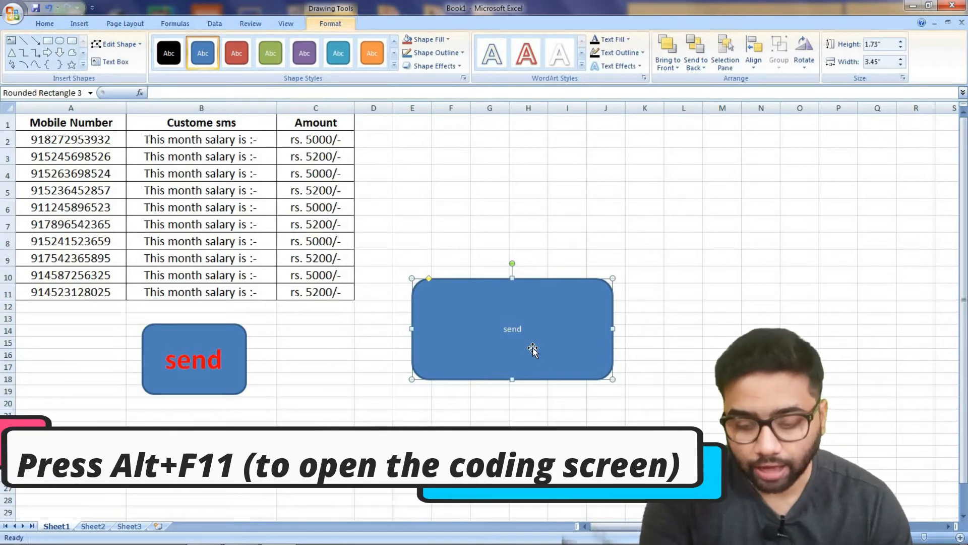
key("alt+F11")
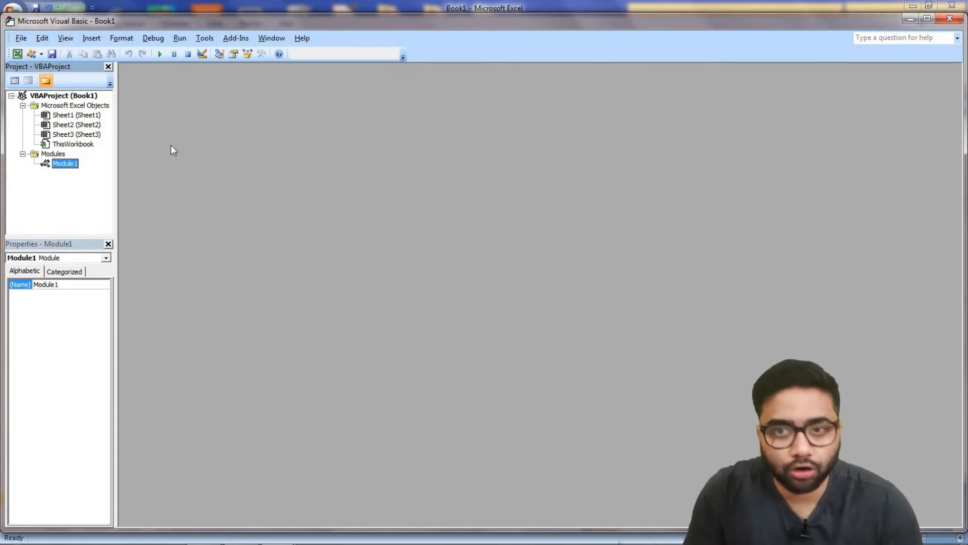
left_click(41, 56)
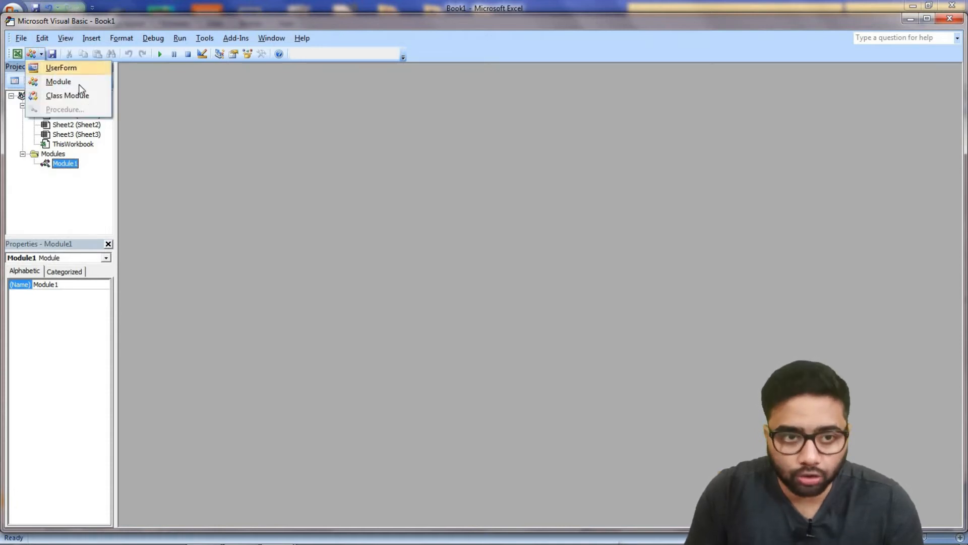
double_click(66, 164)
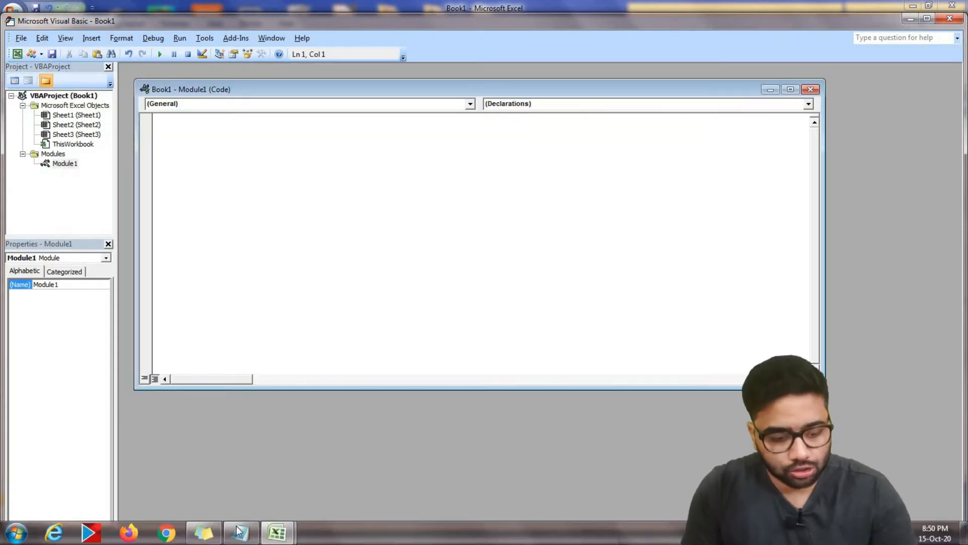
- Switch to Notepad, copy the entire msg_click procedure from the vb code file, and paste it into Module1
left_click(241, 536)
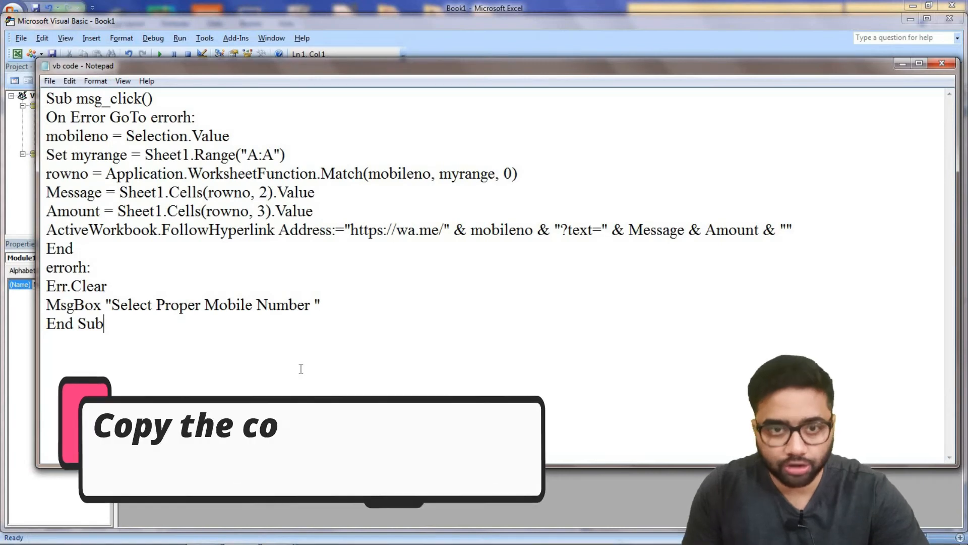
key("ctrl+a")
key("ctrl+c")
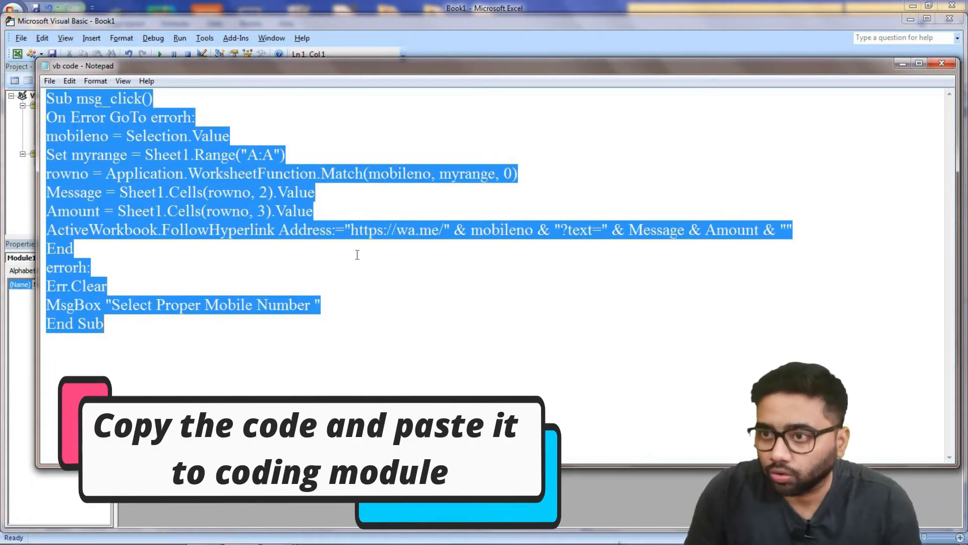
left_click(902, 64)
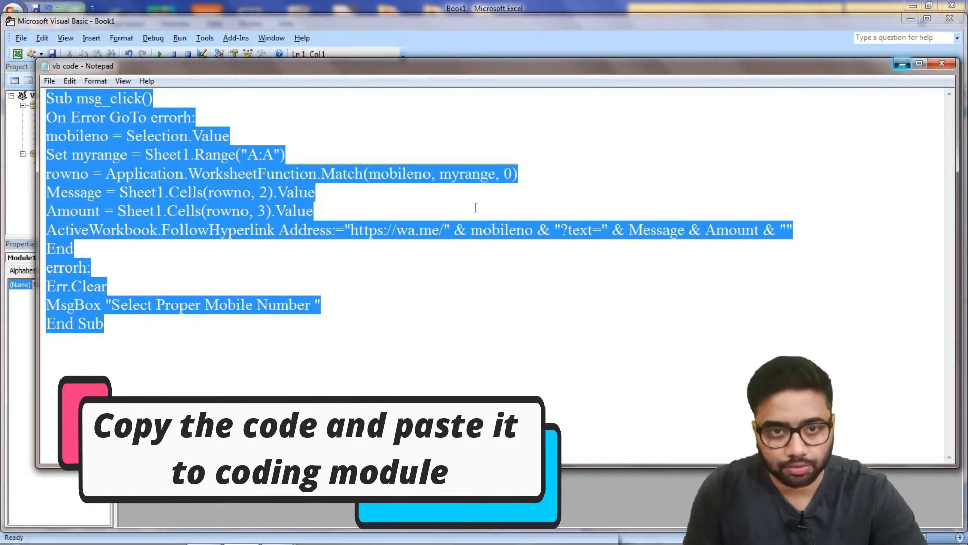
key("ctrl+v")
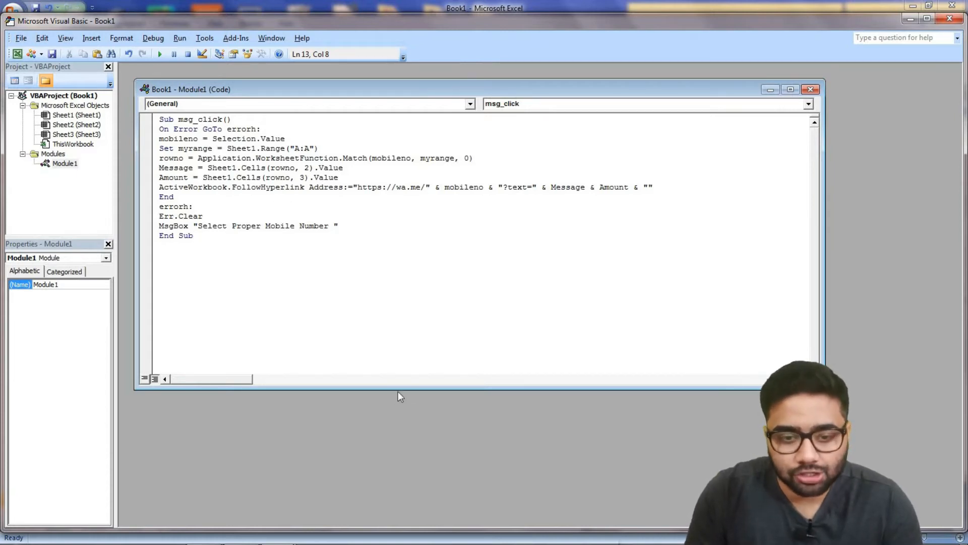
- Return to the Book1 worksheet in Excel and assign the msg_click macro to the new send rectangle
mouse_move(277, 532)
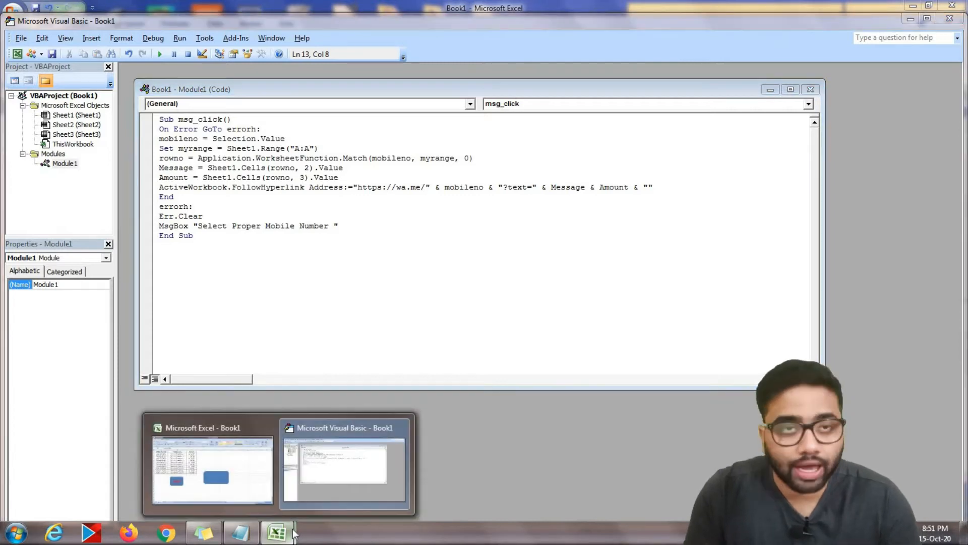
left_click(243, 498)
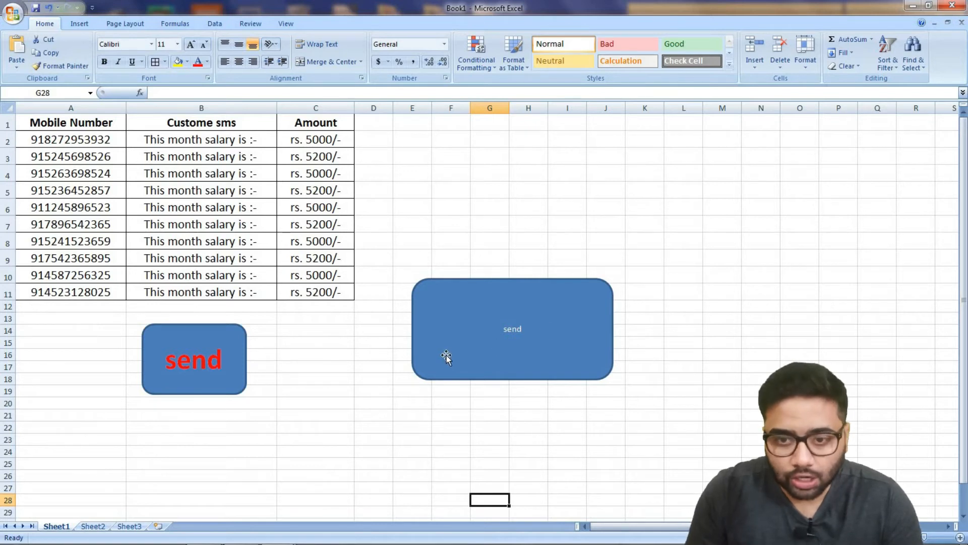
right_click(510, 334)
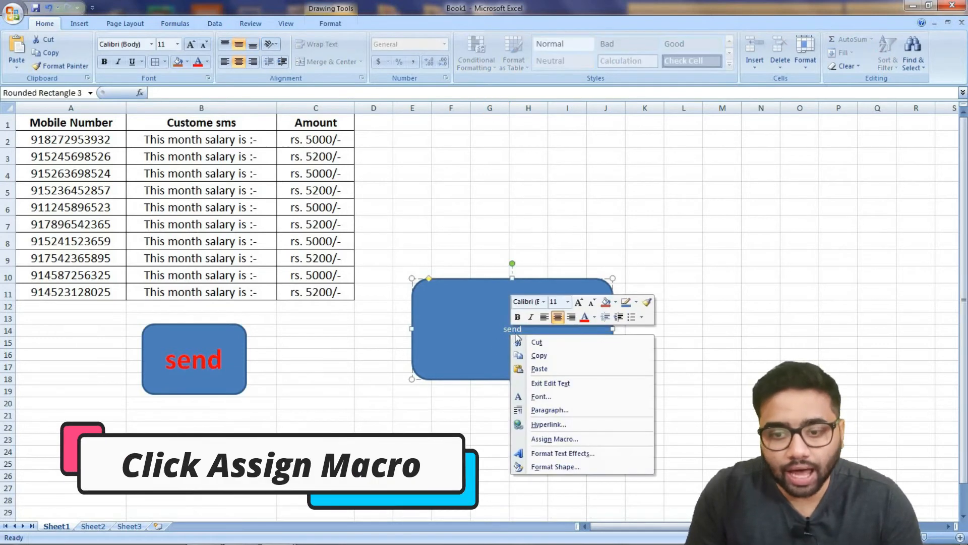
left_click(578, 438)
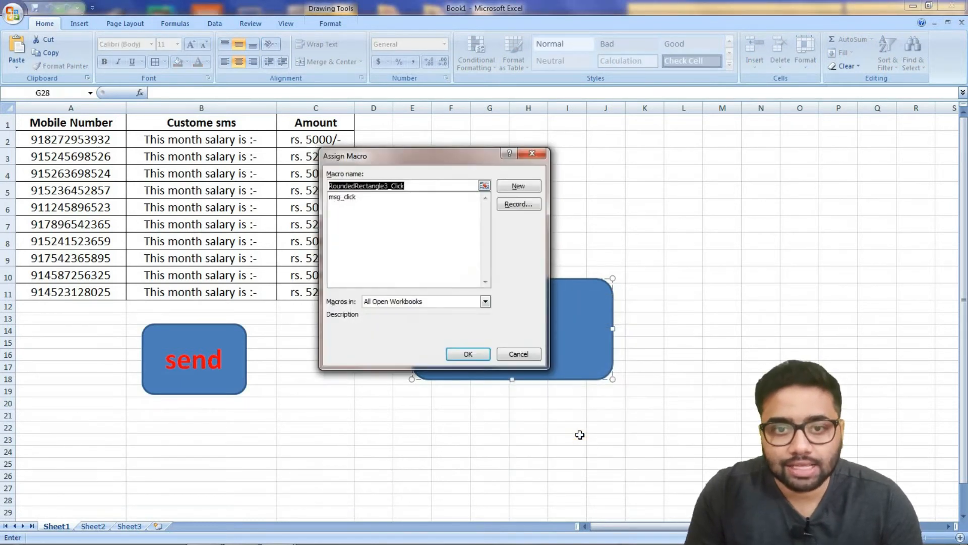
left_click(347, 196)
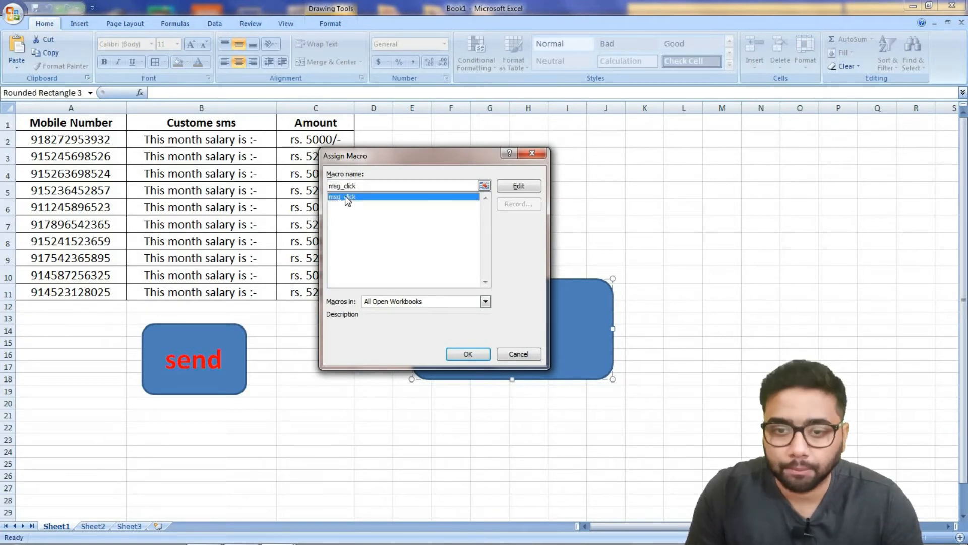
left_click(468, 354)
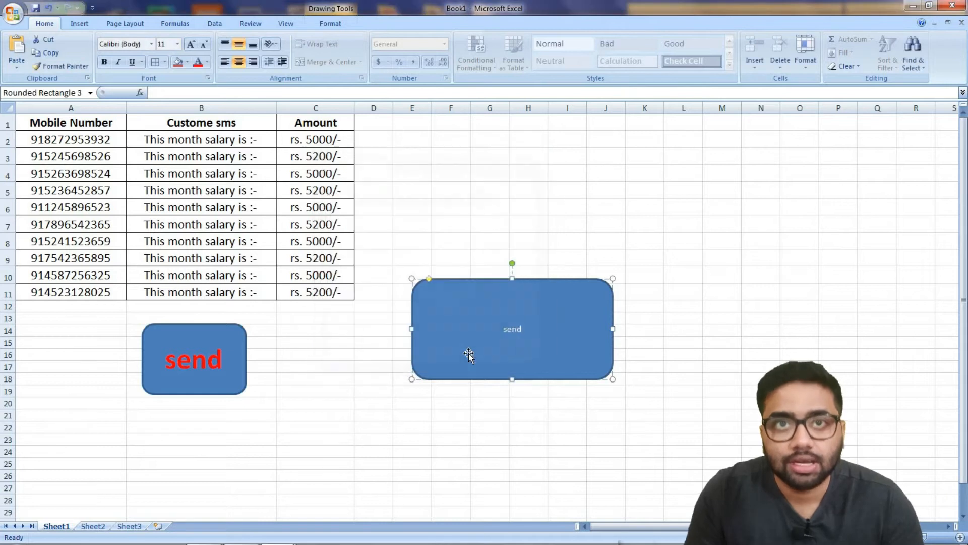
- Test the new send button with empty cell F23 selected and dismiss the resulting message
left_click(446, 434)
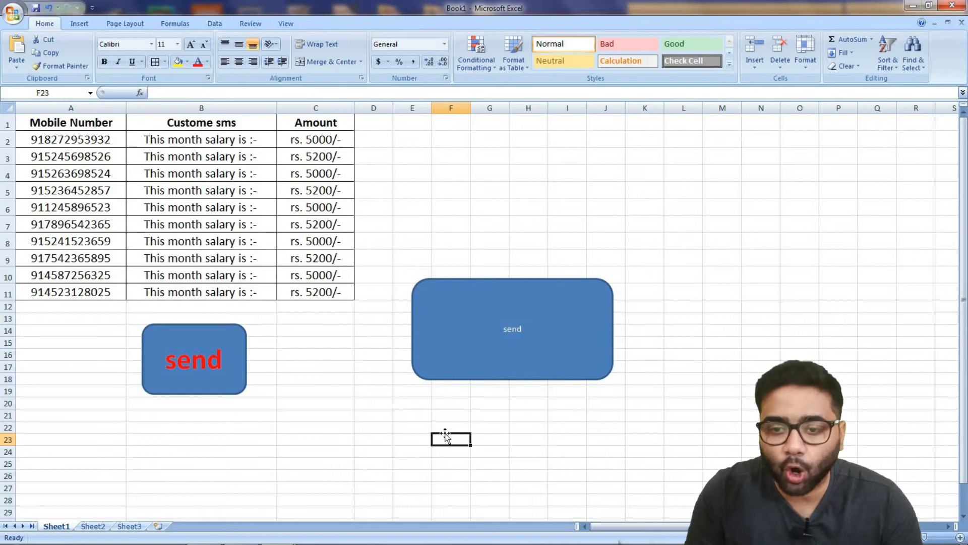
left_click(513, 341)
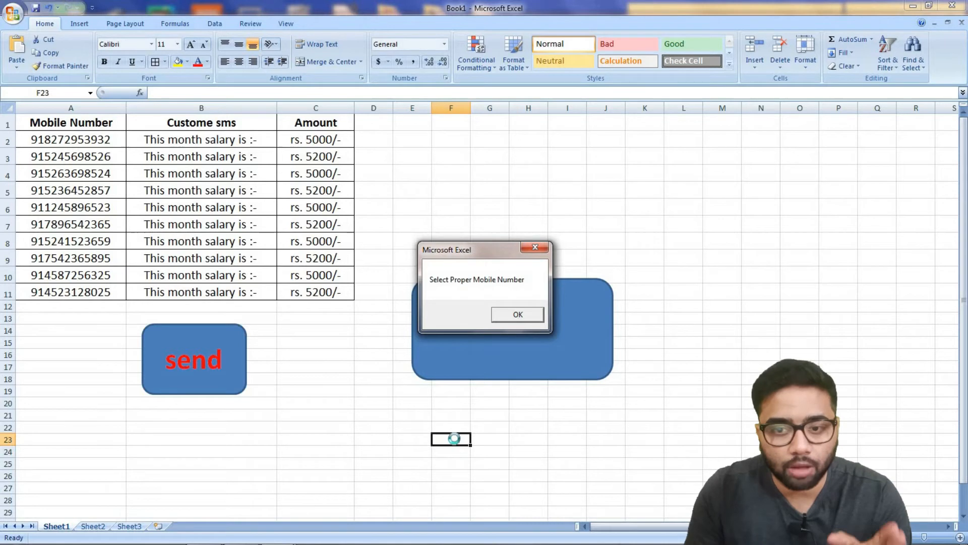
left_click(518, 314)
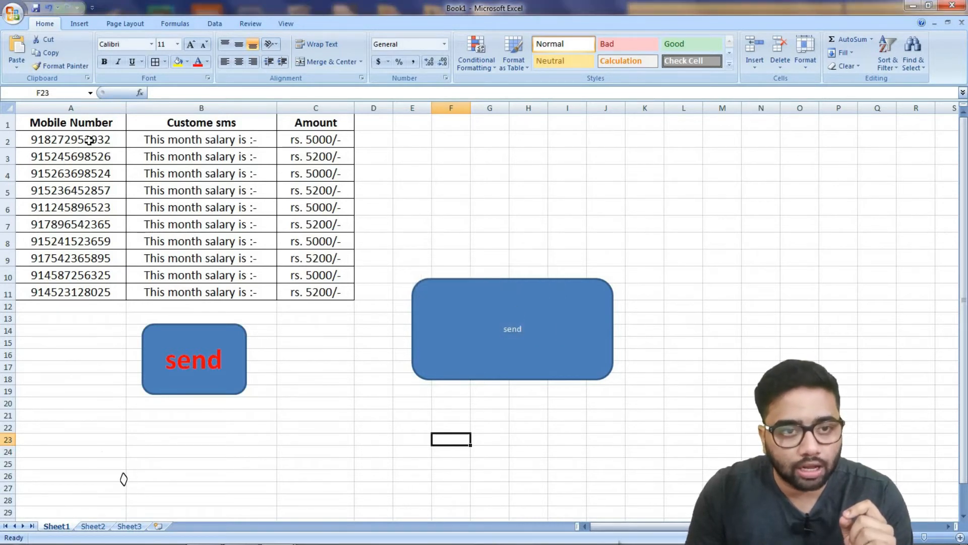
- Select the mobile number in cell A2 and run the macro with the new send button
left_click(121, 140)
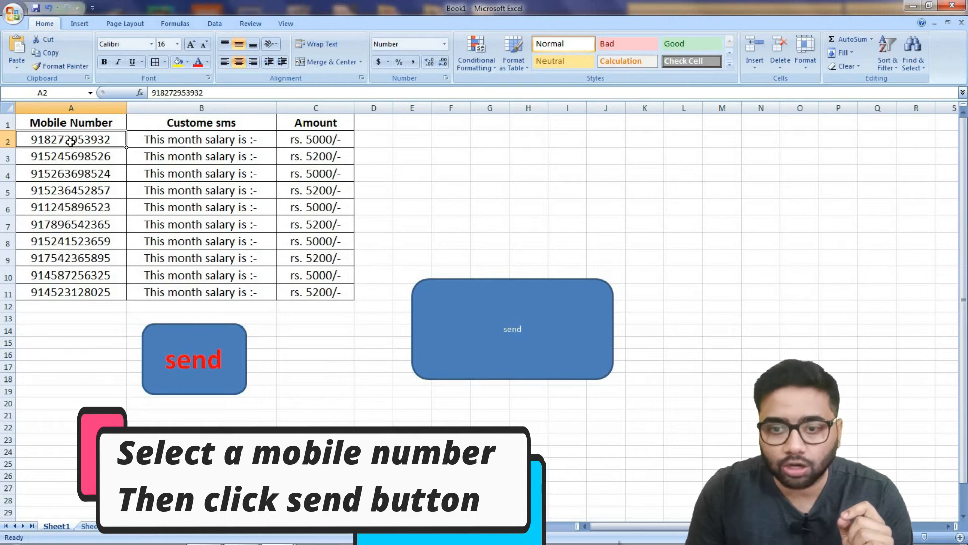
left_click(520, 331)
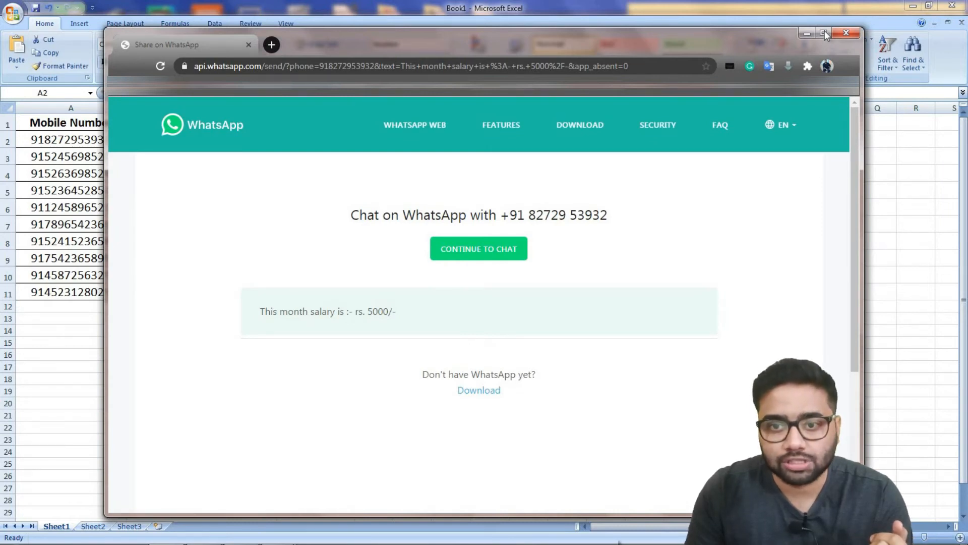
- Continue to the chat using WhatsApp Web, maximize the browser window, and send the prefilled message "This month salary is:- rs. 5000/-"
left_click(491, 255)
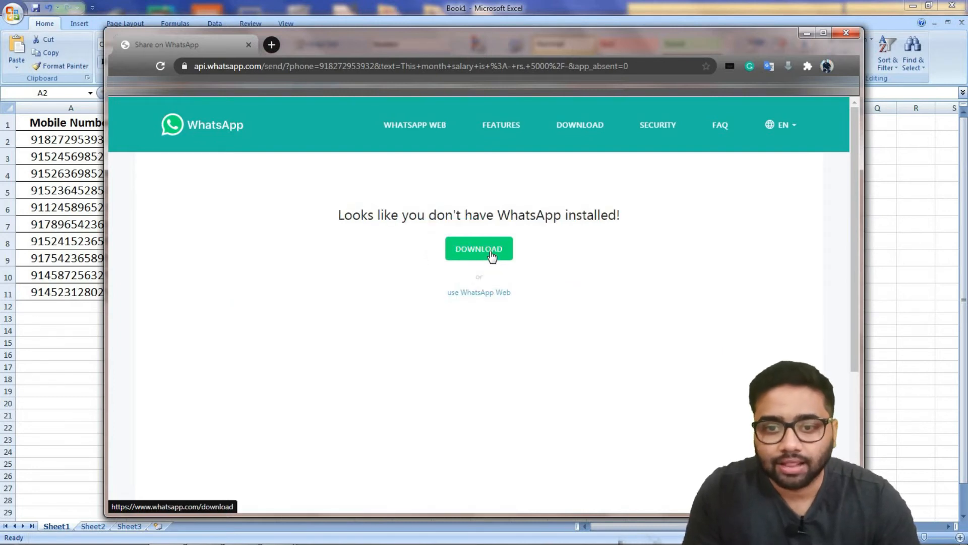
left_click(482, 295)
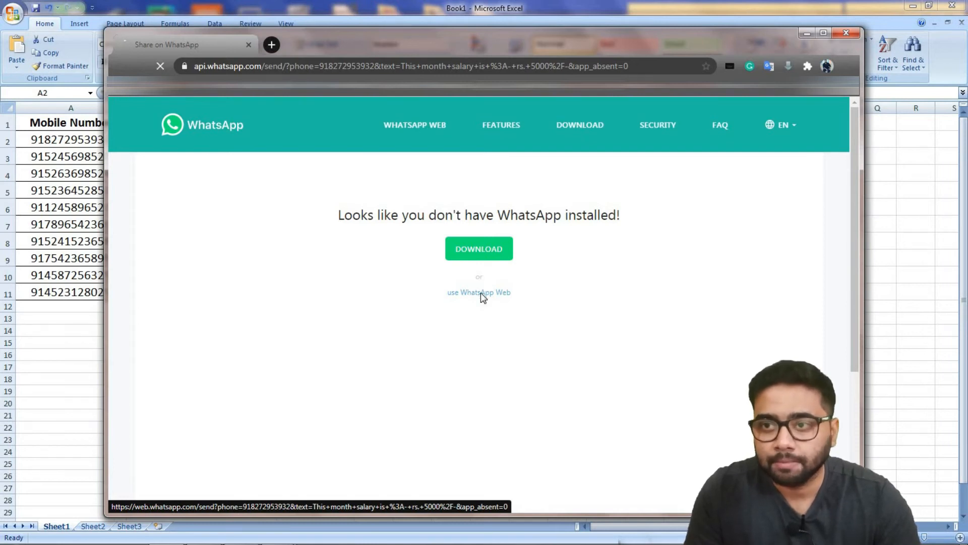
left_click(825, 33)
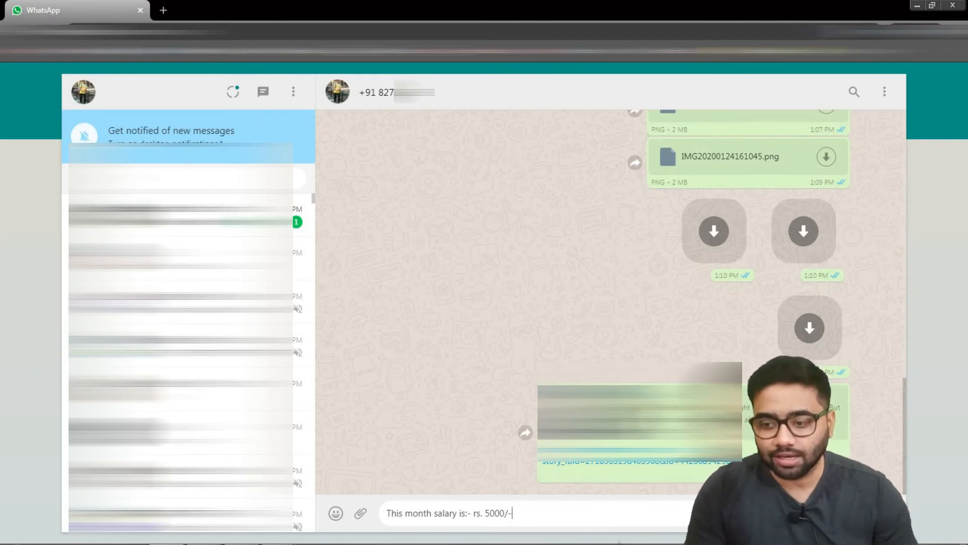
key("Return")
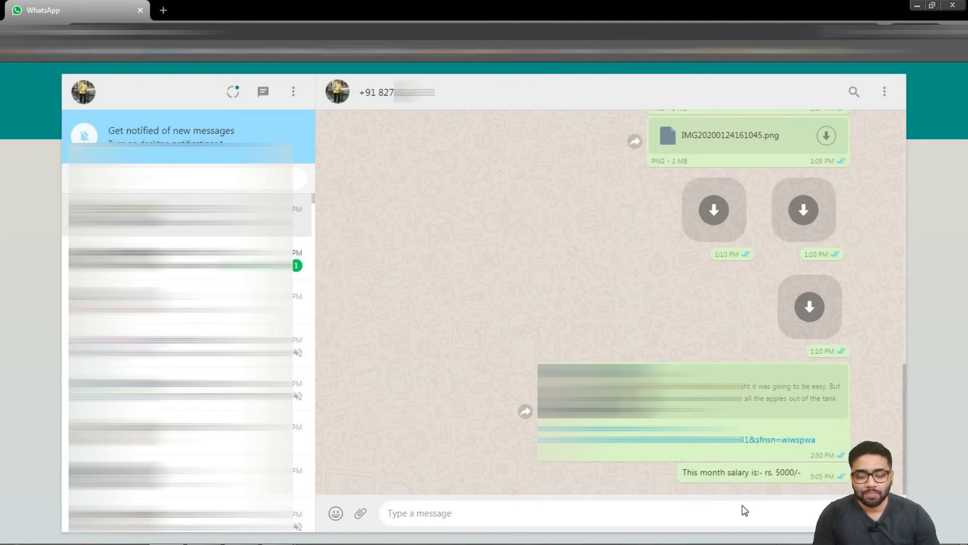
- Switch back to the Book1 worksheet in Excel and select empty cell H7
mouse_move(282, 541)
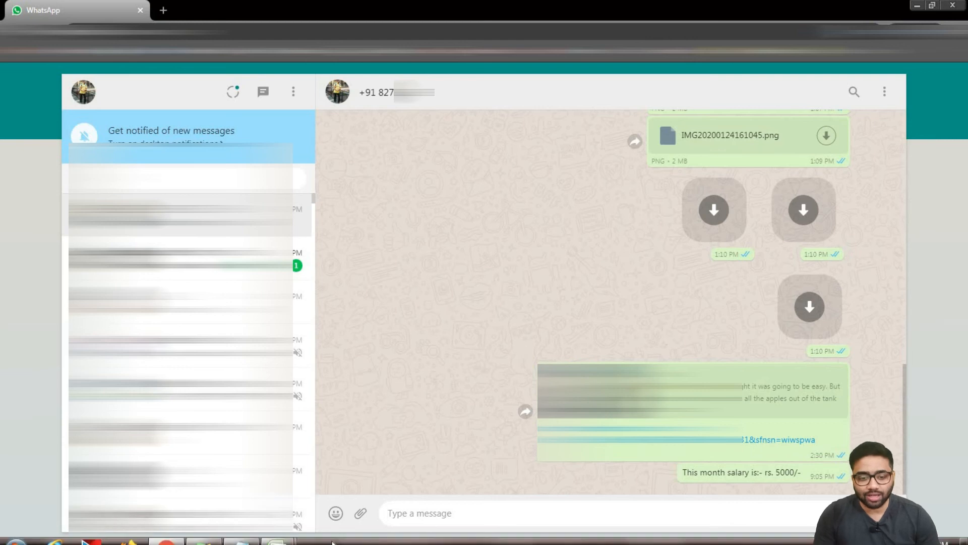
left_click(278, 540)
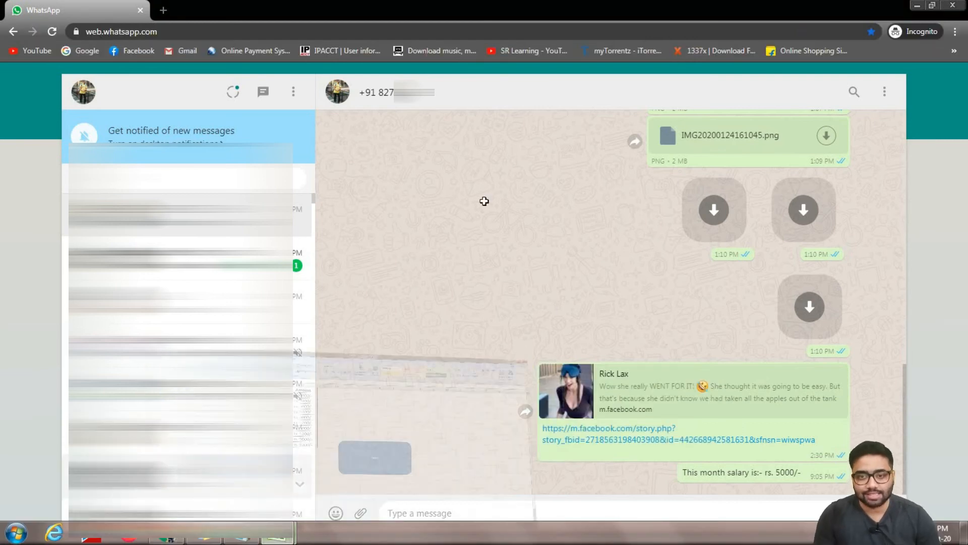
left_click(510, 227)
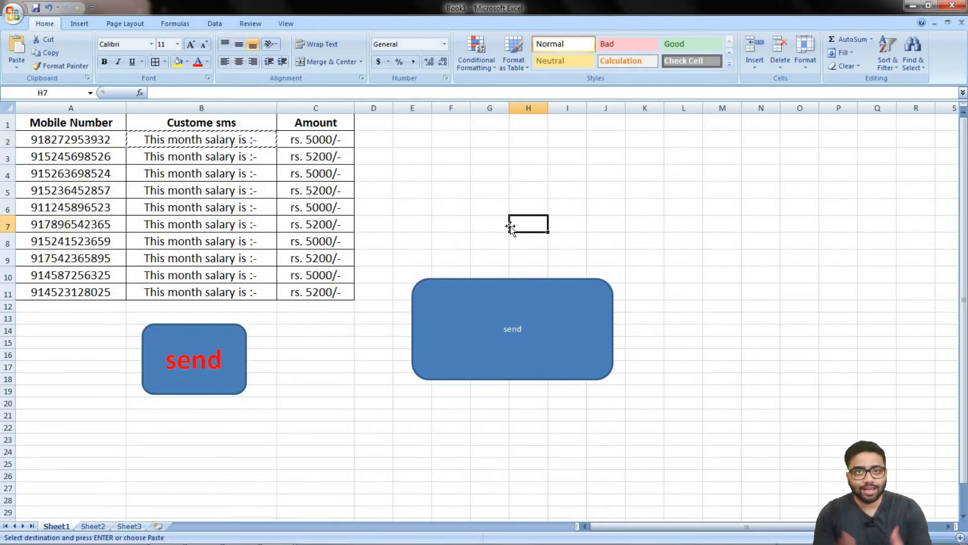